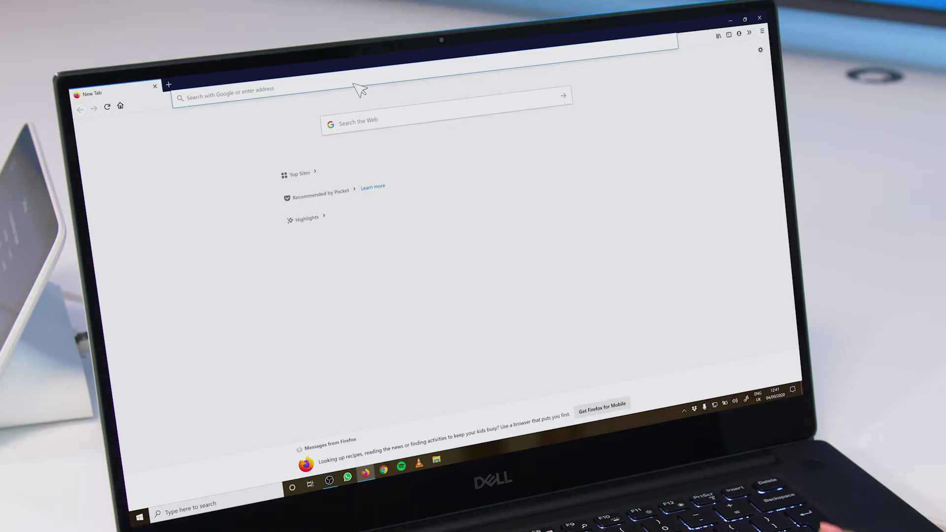
Open the video bar's web interface at address 10.4.24.193 in the browser.
text(1)
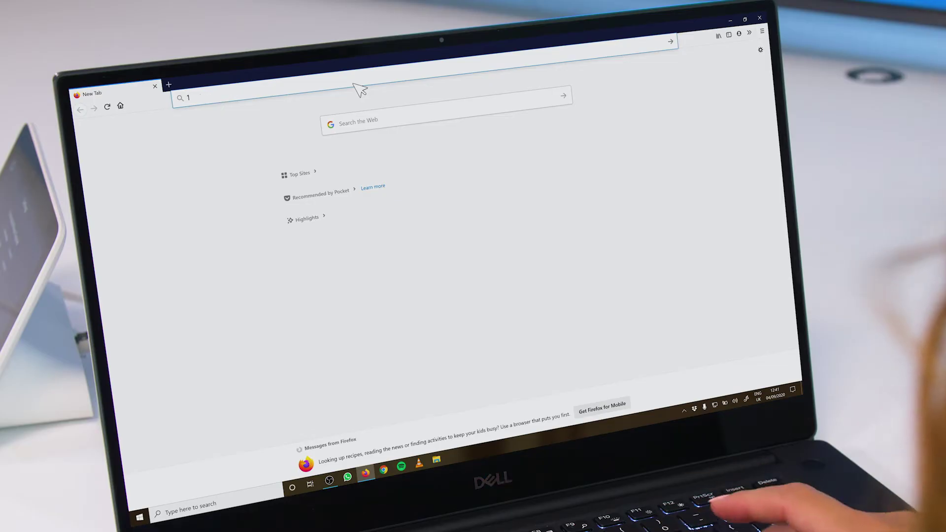
text(0.4.24.193)
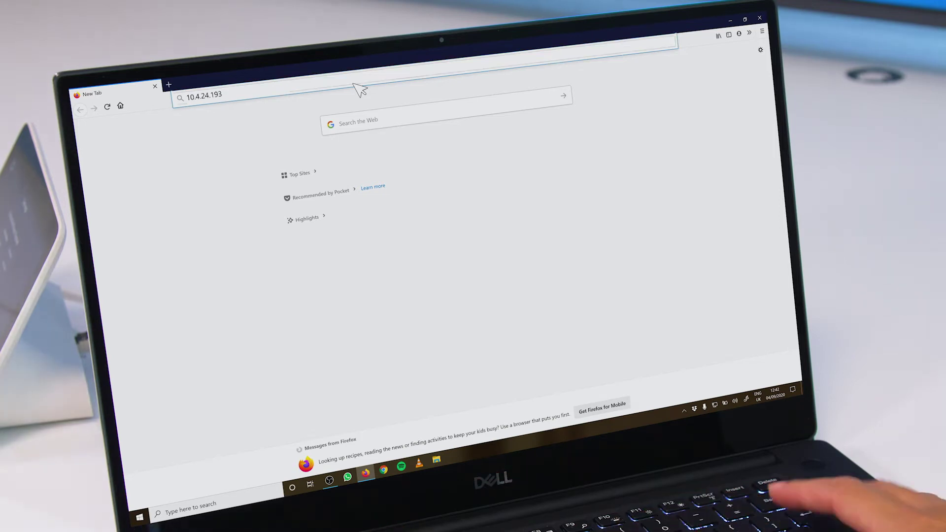
key(Return)
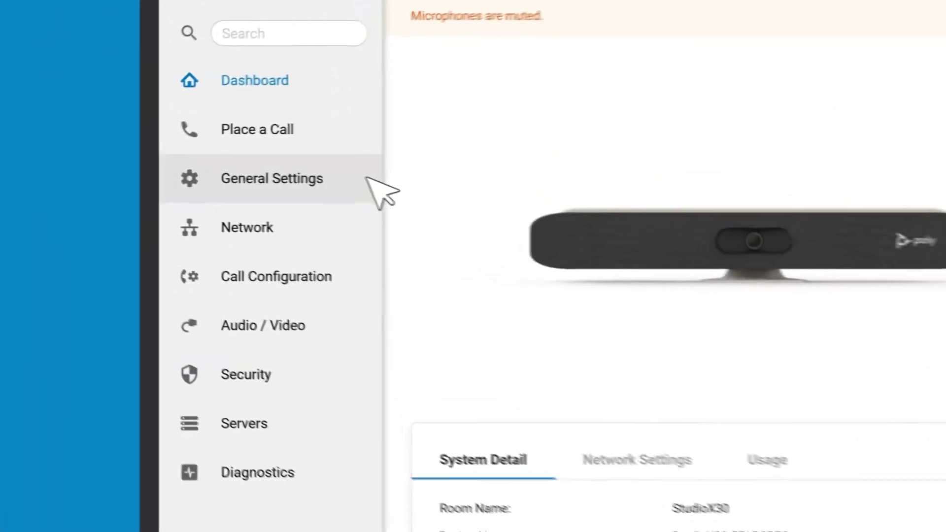
Update all devices from Device Management in the General Settings.
click(120, 166)
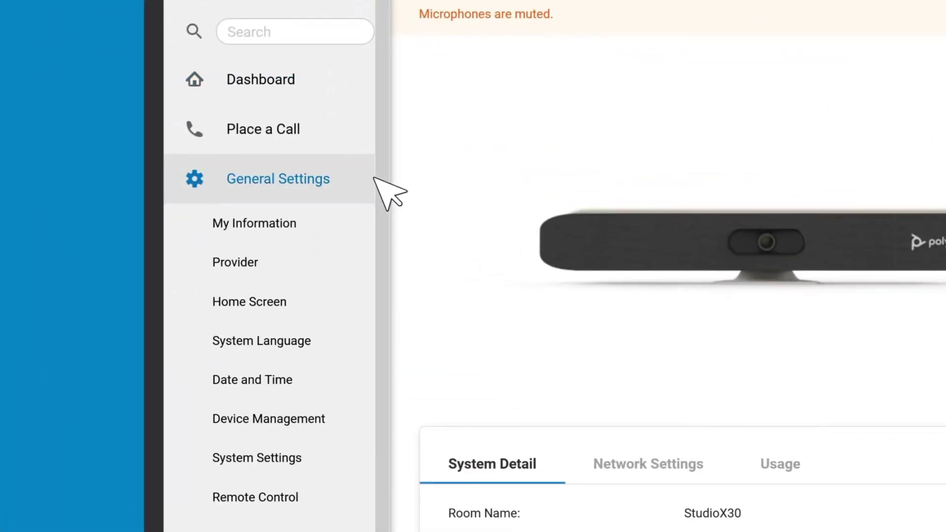
click(346, 418)
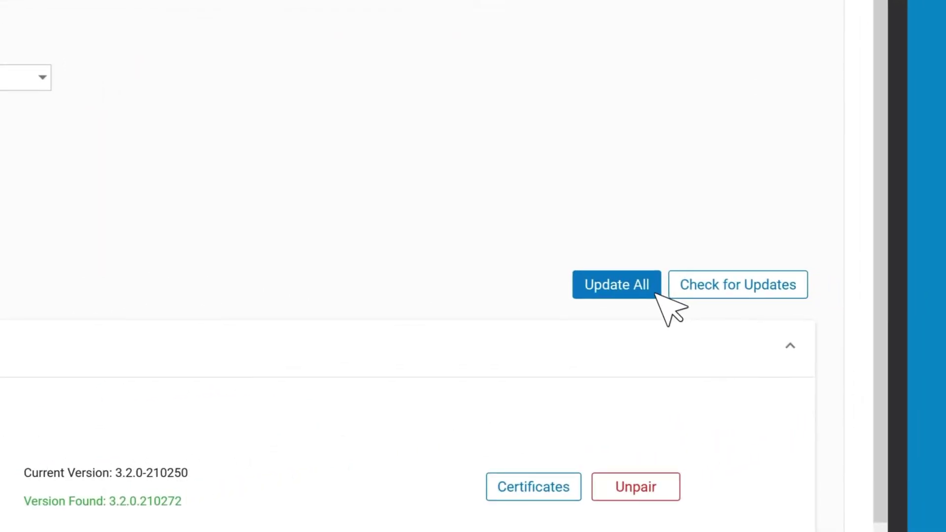
click(813, 312)
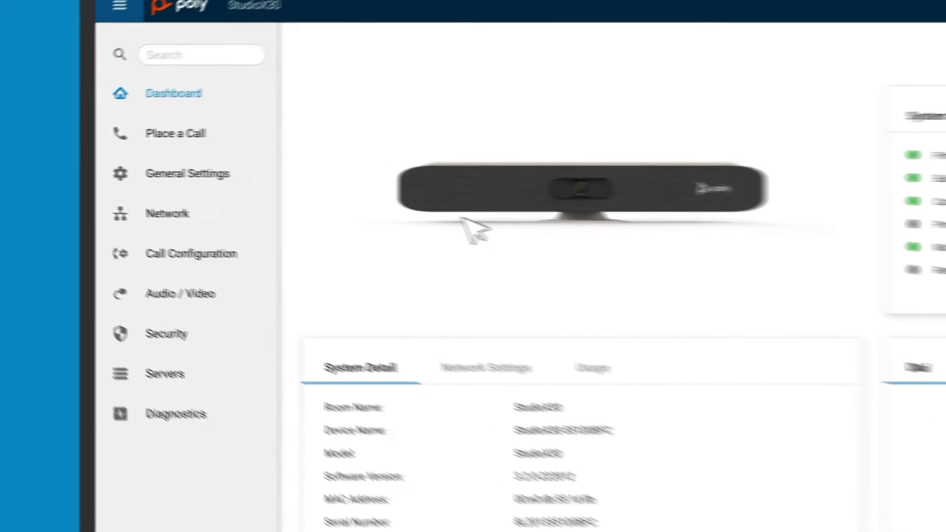
Change the system's provider to StarLeaf, save the change and accept the system reset.
click(264, 175)
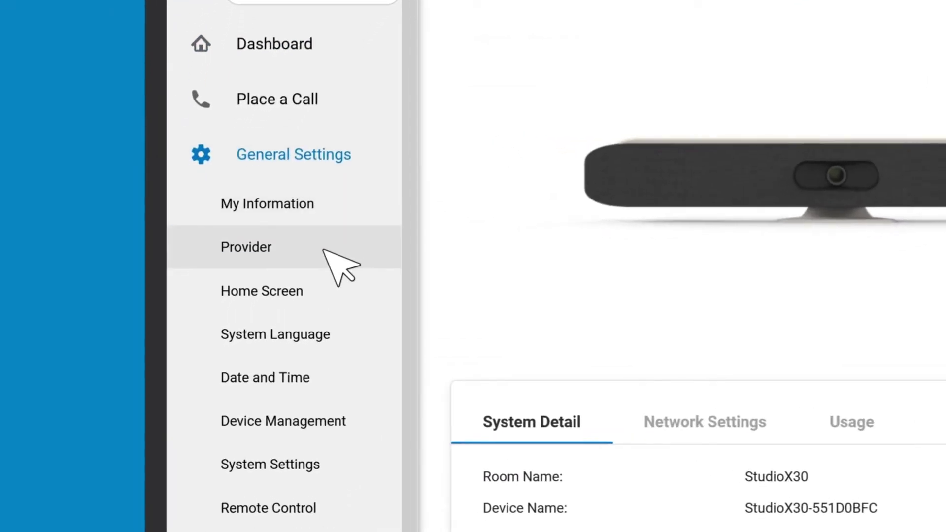
click(324, 249)
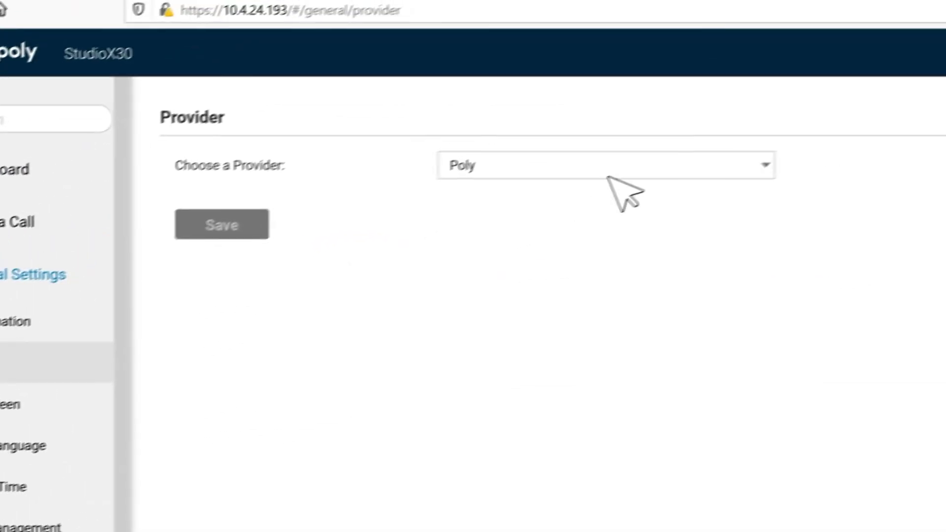
click(918, 45)
scroll(641, 182, down, 1)
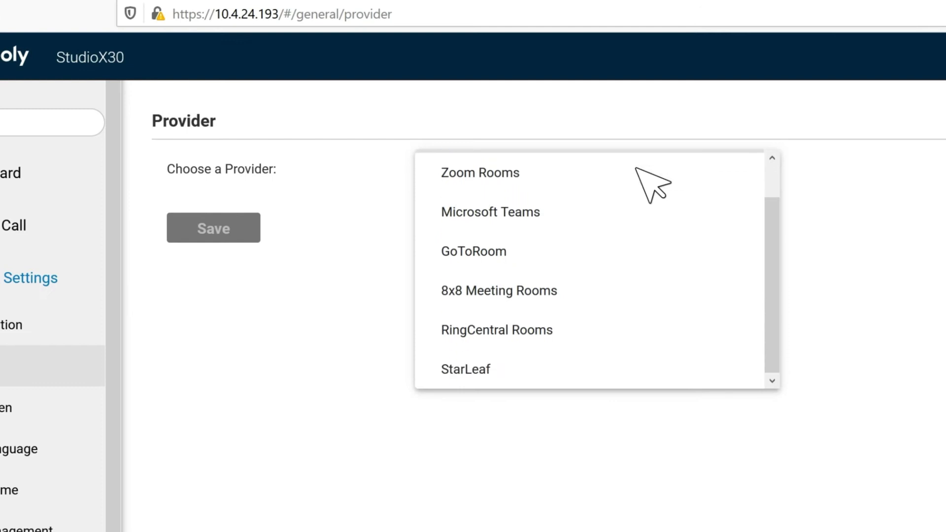
click(559, 372)
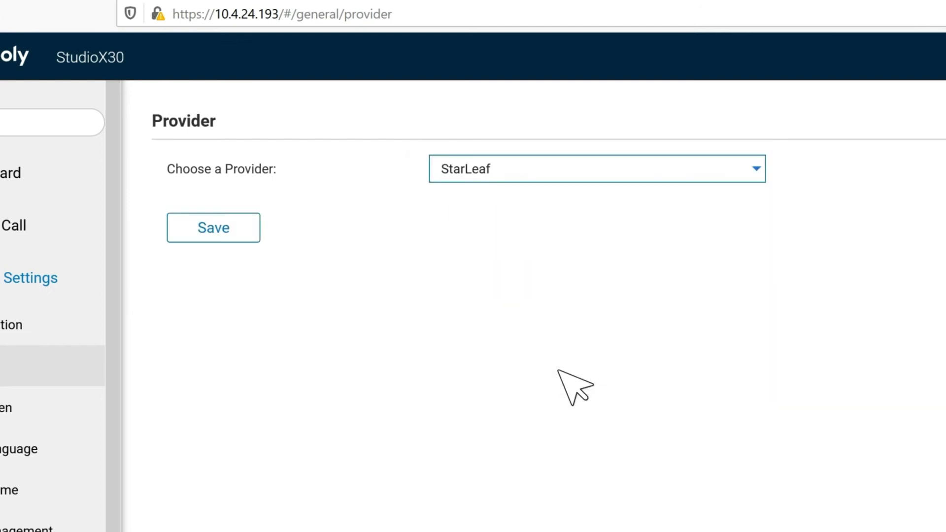
click(246, 229)
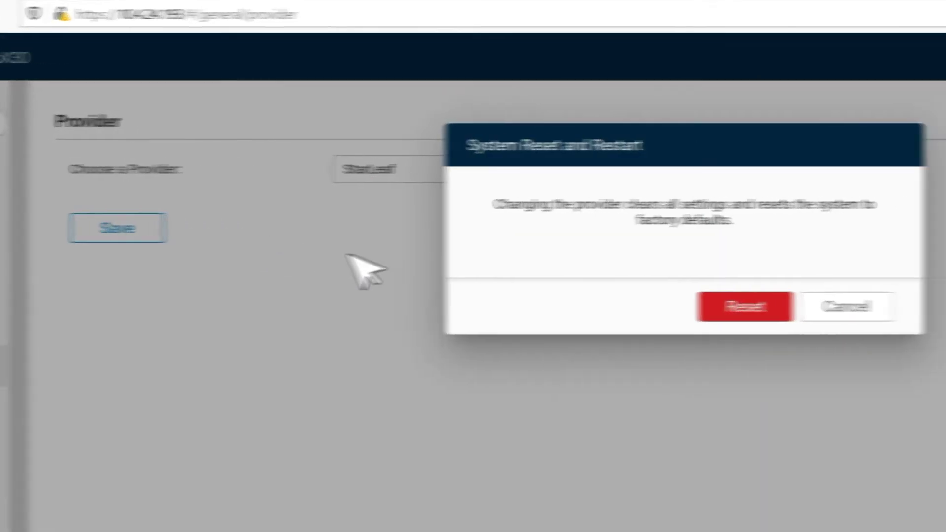
click(572, 310)
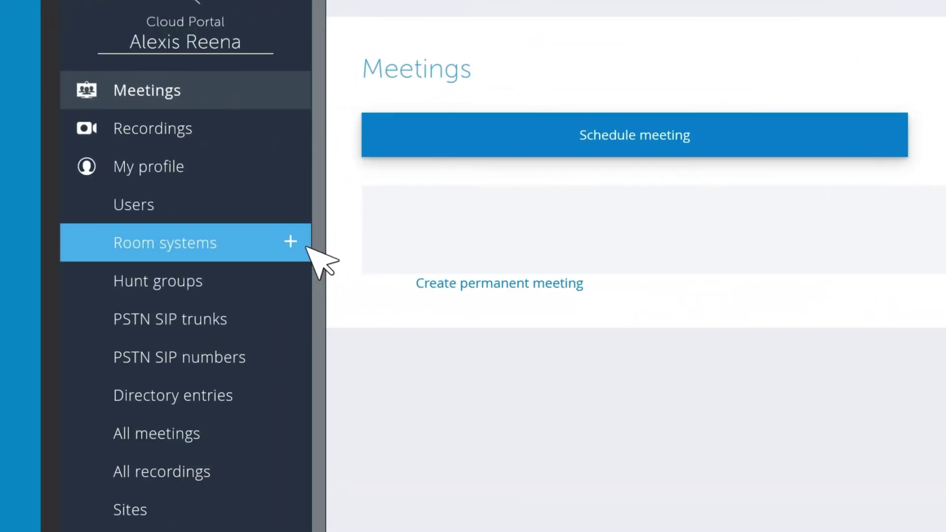
In the StarLeaf Portal, start adding a room system named Belfort with the language English (portal and endpoints).
click(307, 246)
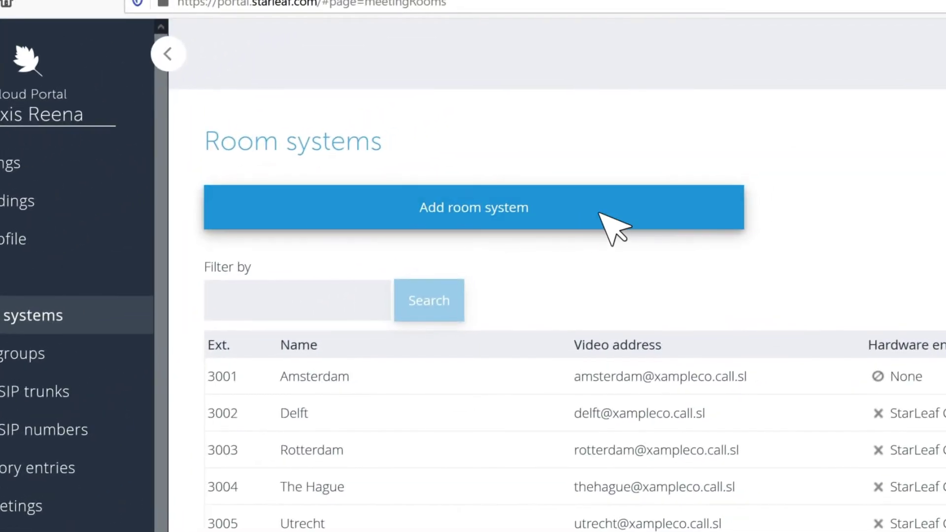
click(599, 213)
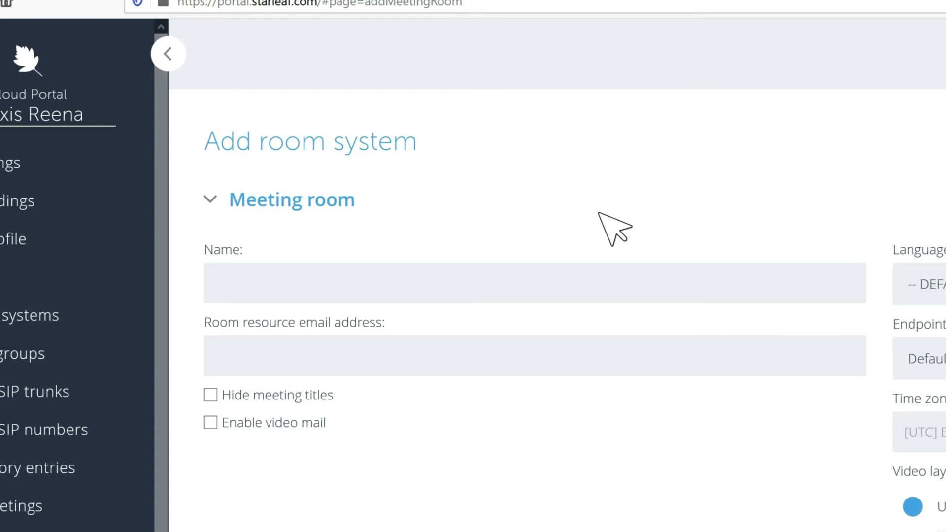
click(589, 271)
text(Belfort)
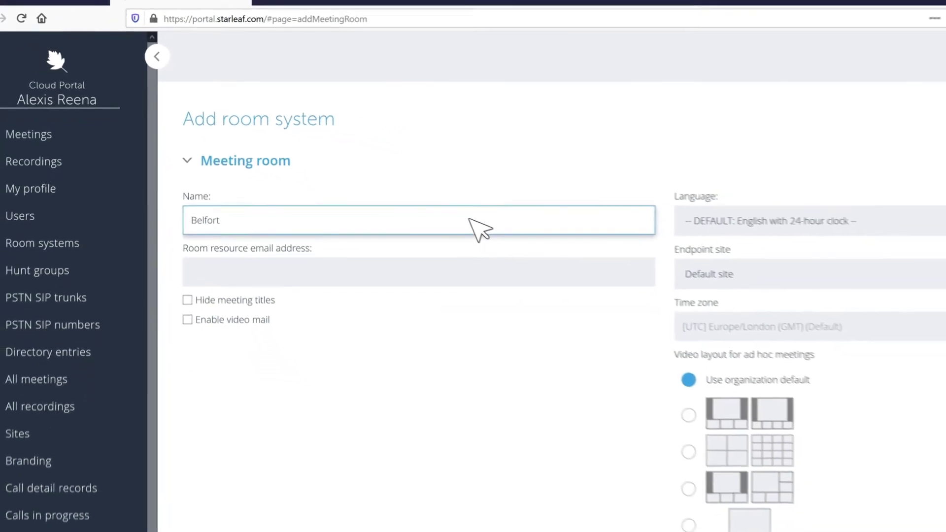
click(918, 227)
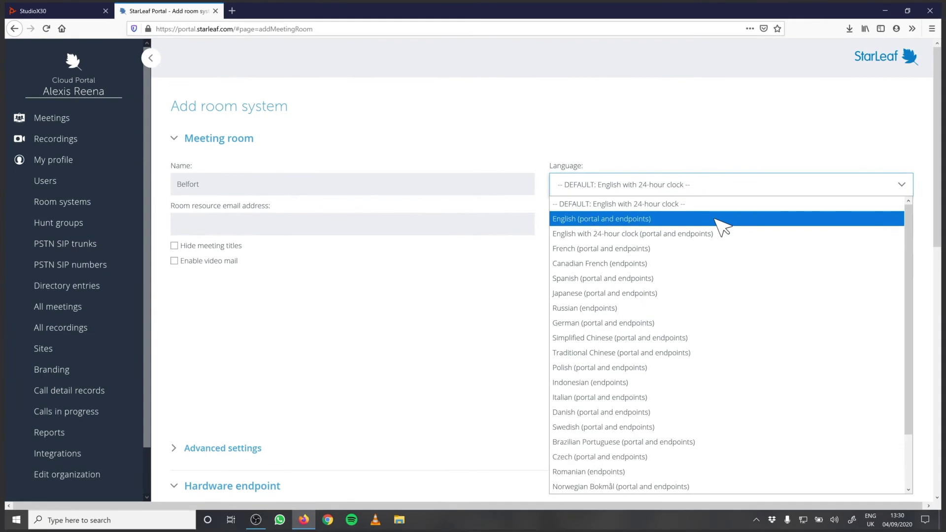
click(723, 227)
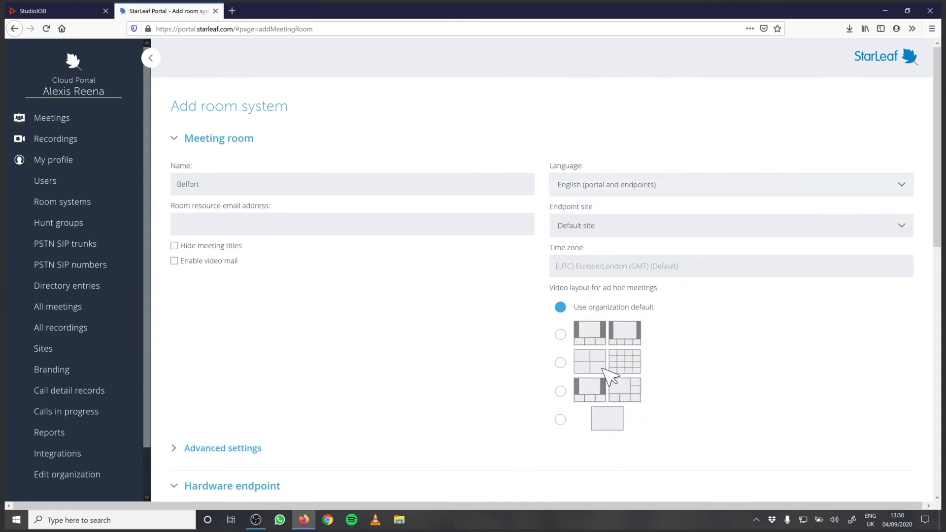
Set the hardware endpoint's codec to Poly Studio X30, add a Poly TC8 controller and apply the room system settings.
drag(939, 183, 939, 344)
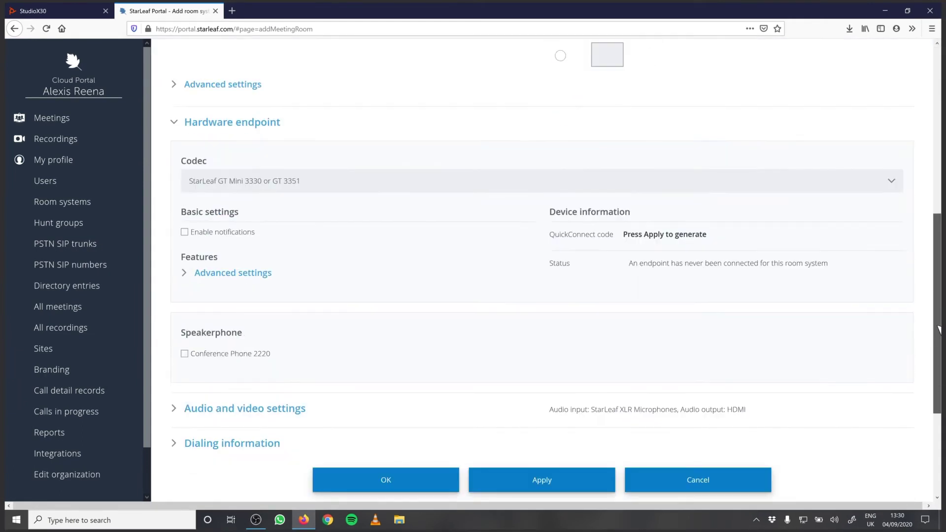
click(446, 170)
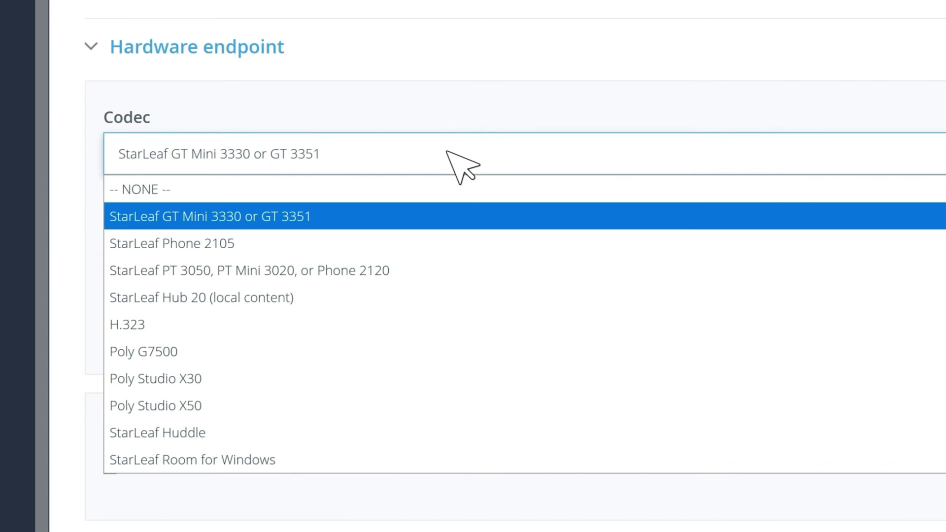
click(363, 383)
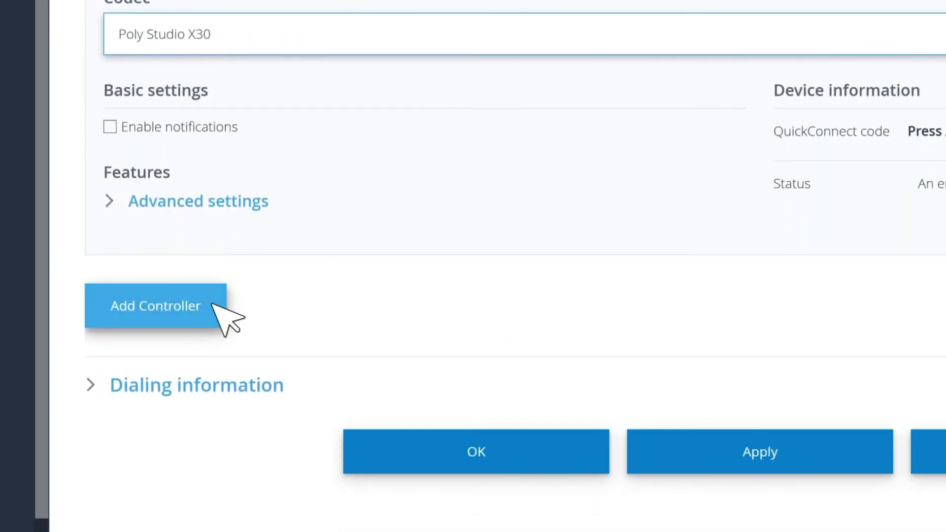
click(215, 306)
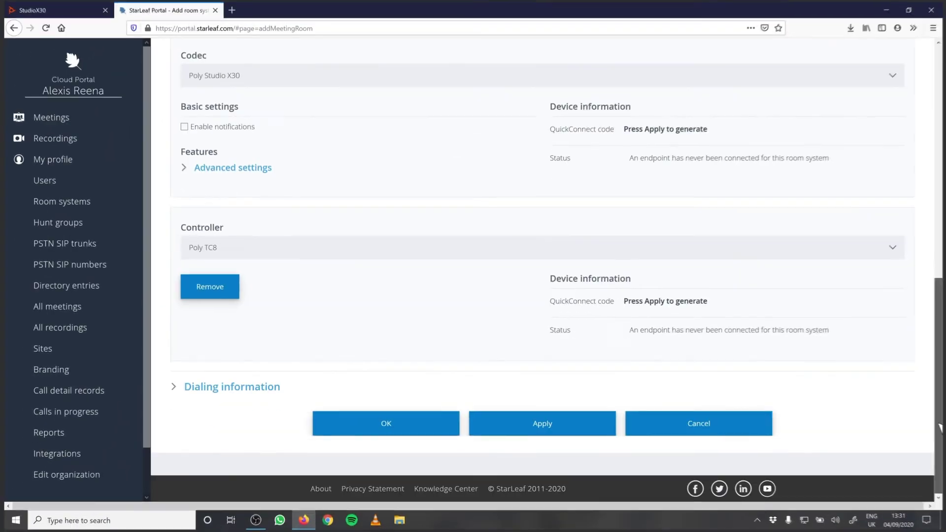
click(592, 424)
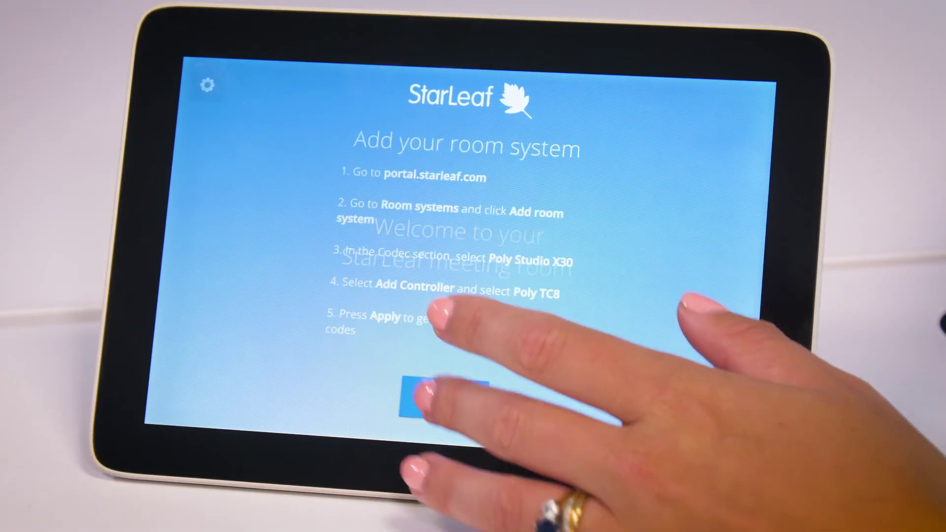
On the touch controller, proceed past the setup instructions, then enter and submit the QuickConnect code for the Poly Studio X30.
click(426, 396)
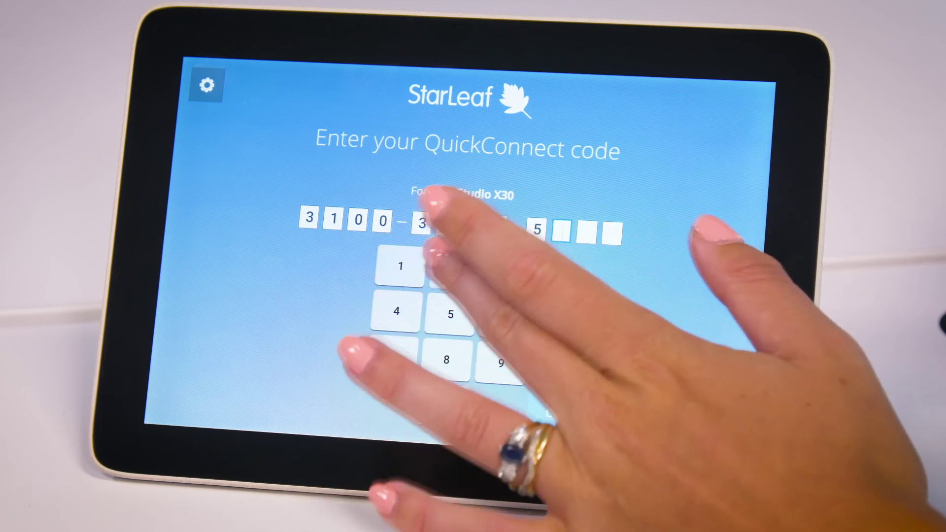
click(451, 266)
click(566, 413)
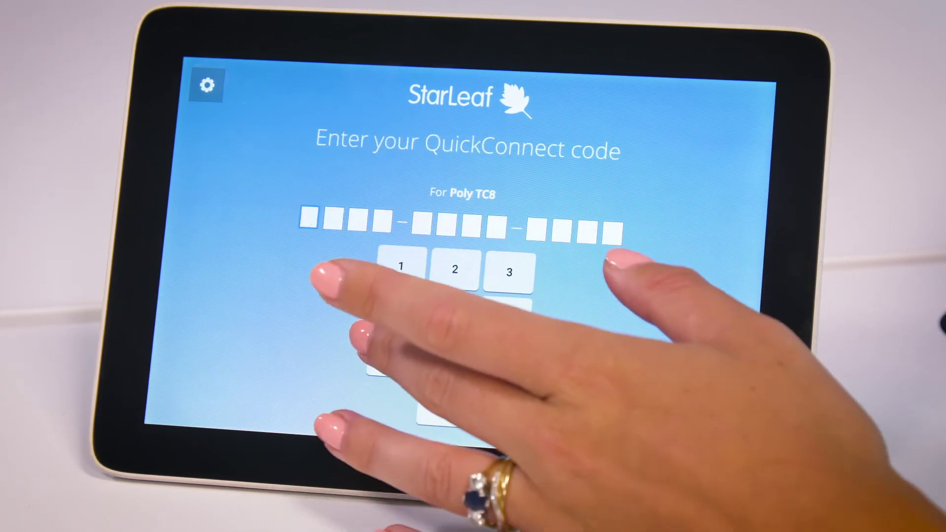
Enter the QuickConnect code for the Poly TC8 and connect it.
click(392, 356)
click(397, 311)
click(446, 358)
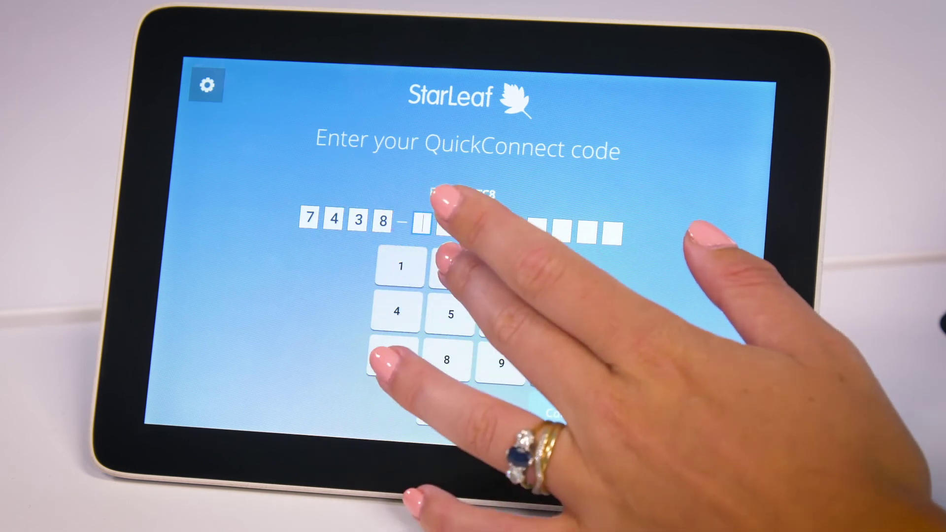
click(455, 268)
click(397, 311)
click(400, 266)
click(509, 272)
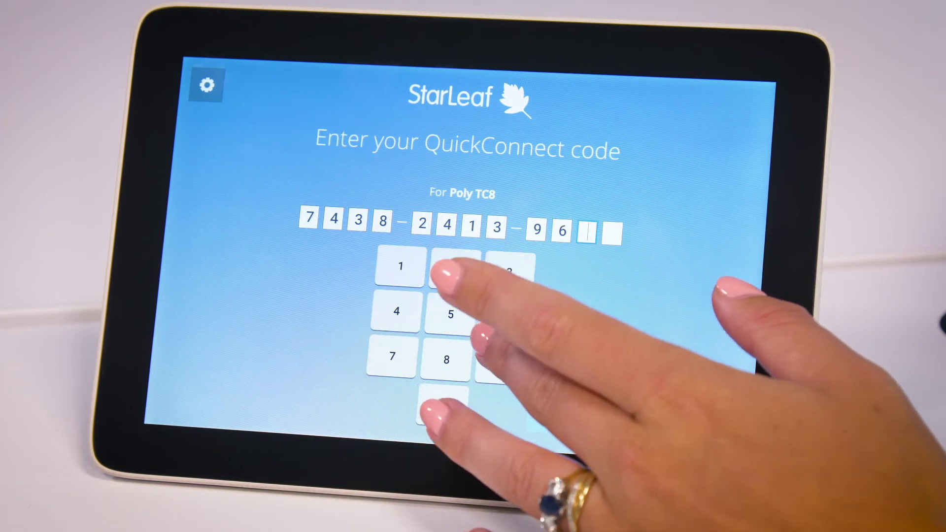
click(501, 362)
click(401, 266)
click(555, 413)
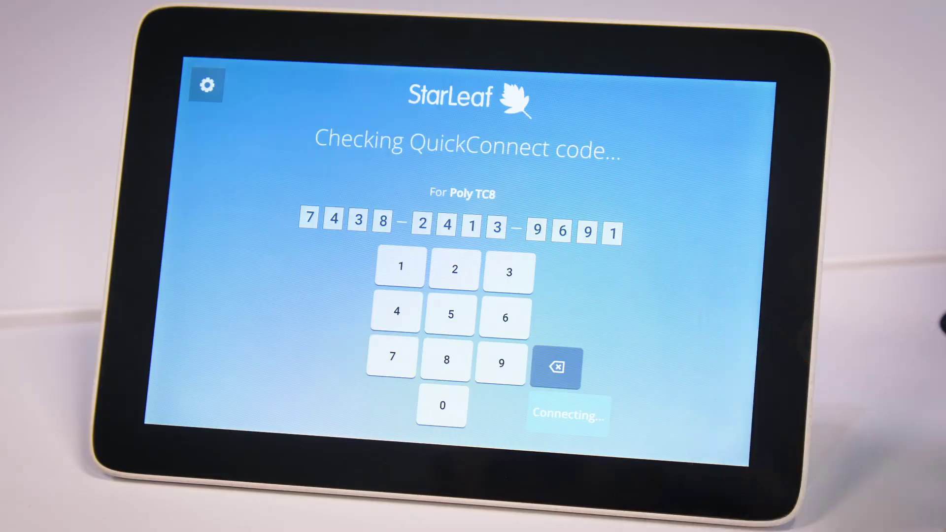